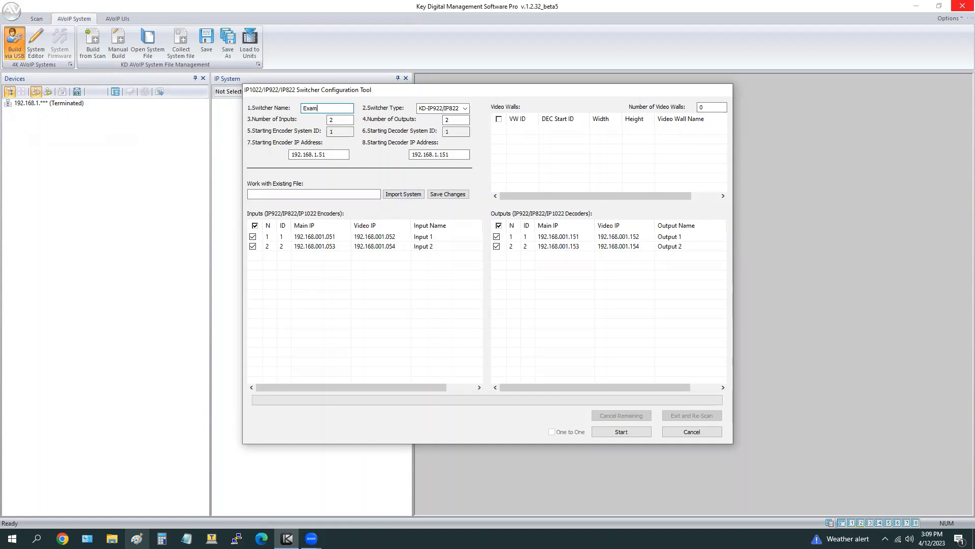
- Name the switcher Example System and set it to 4 inputs and 6 outputs
text(System)
double_click(337, 121)
click(343, 120)
key(BackSpace)
text(4)
double_click(447, 121)
text(6)
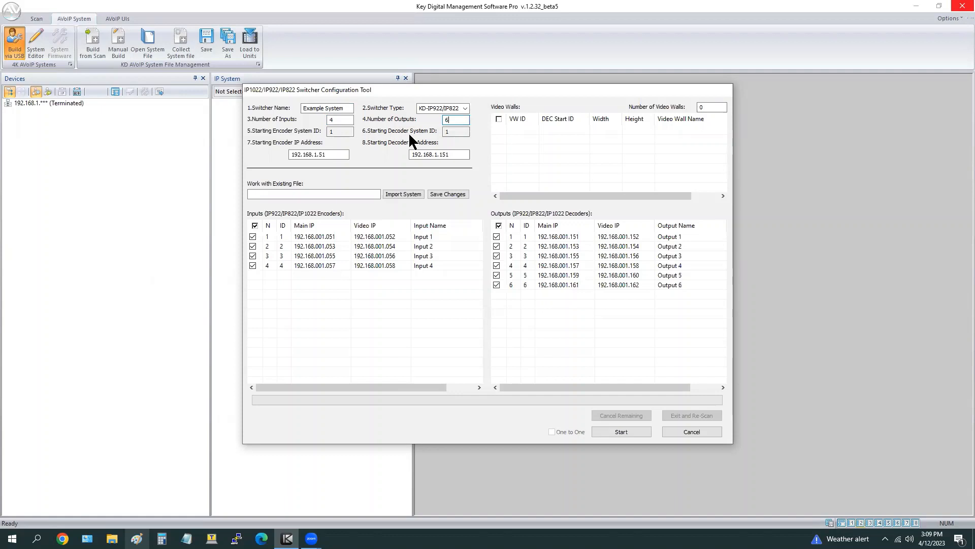
- Set the starting encoder IP address to 192.168.1.5 and the starting decoder IP address to 192.168.1.13
double_click(339, 154)
text(192.168.1.5)
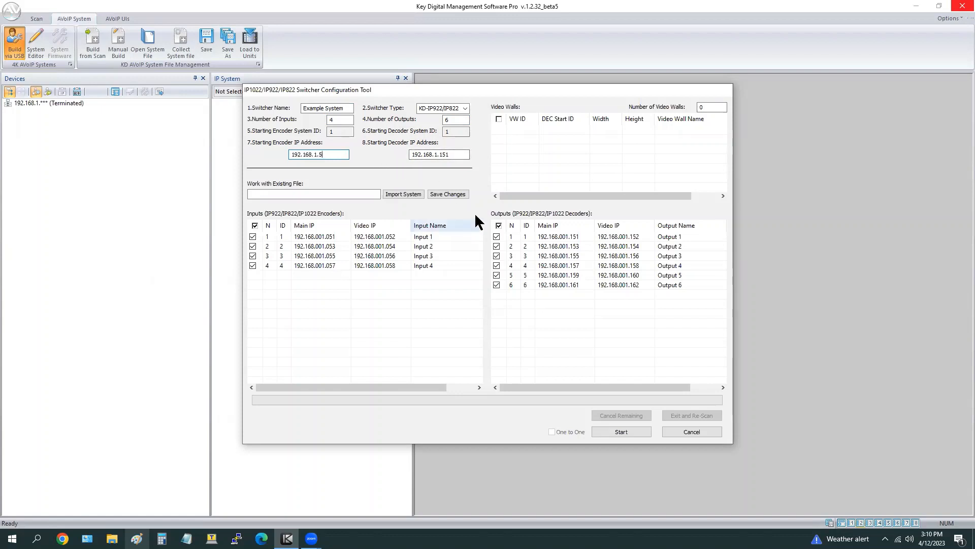
click(480, 236)
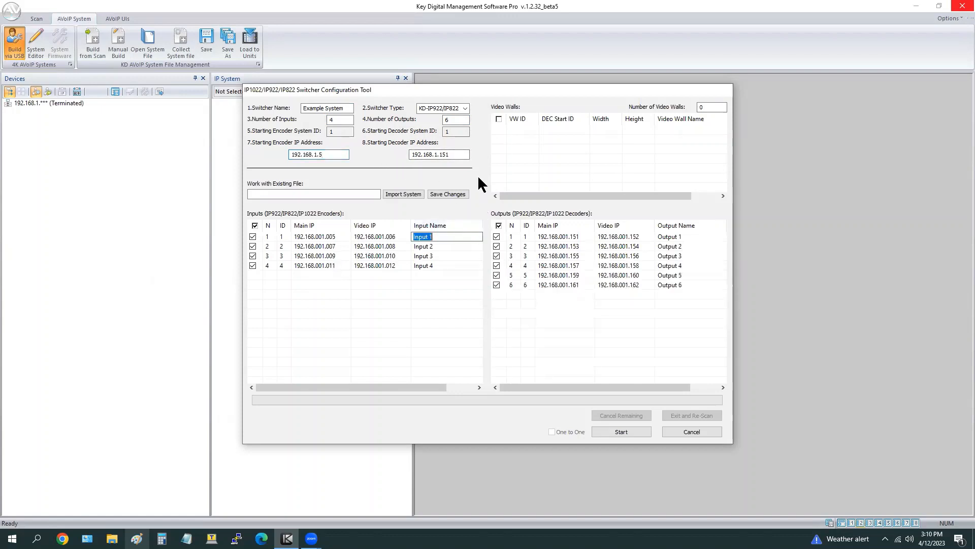
drag(465, 154, 416, 154)
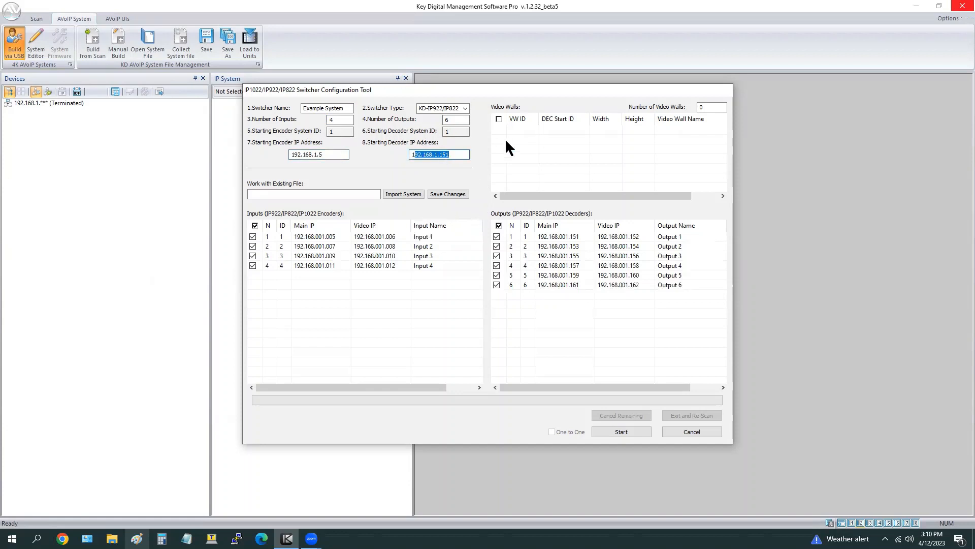
text(92.168.1.13)
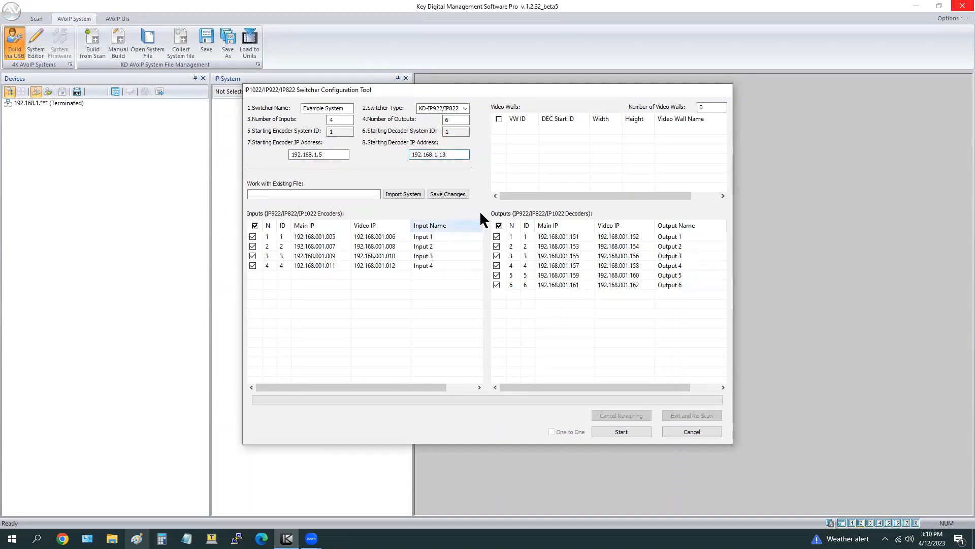
key(Return)
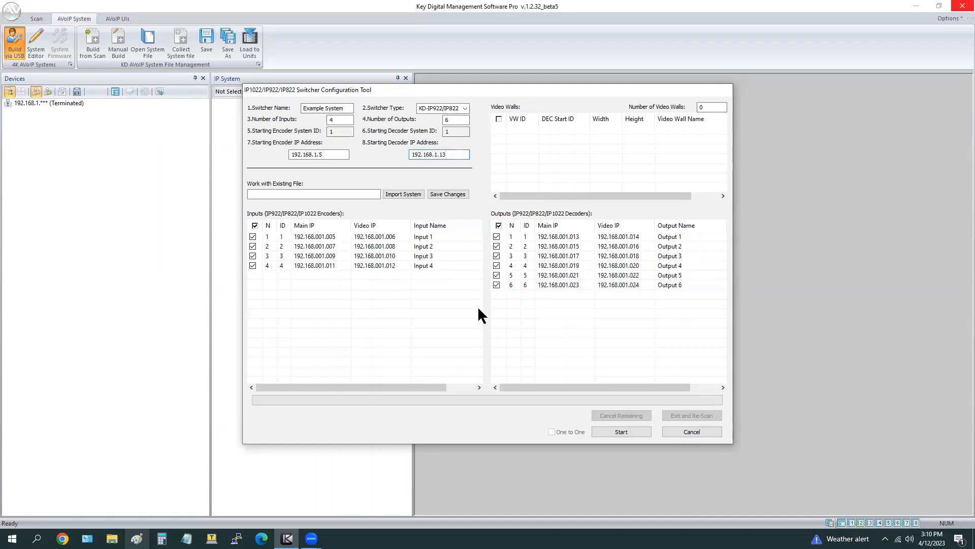
- Name the four encoder inputs DirecTV 1, DirecTV 2, DirecTV 3 and DirecTV 4
click(435, 236)
text(DirecTV 1)
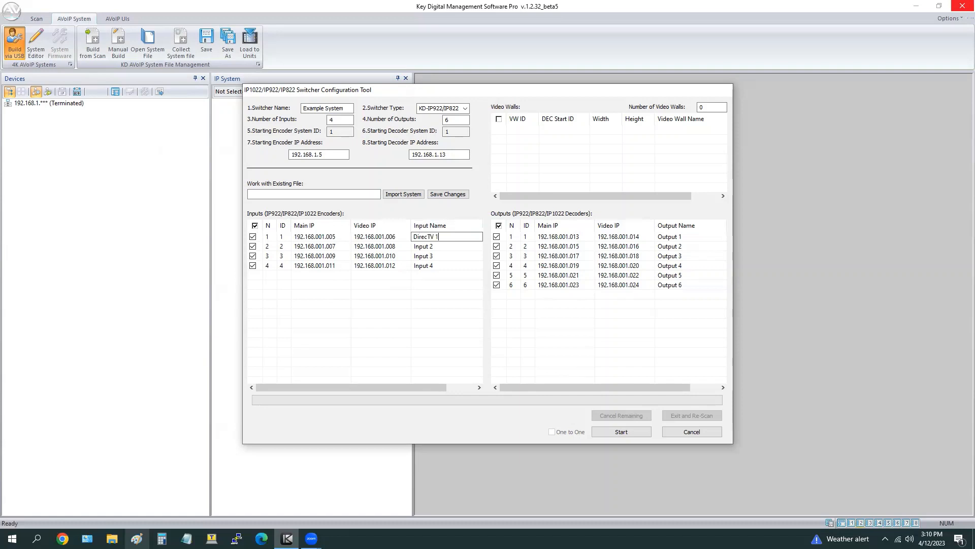
key(Return)
text(DirecTV 2)
key(Return)
text(DirecTV 3)
key(Return)
text(DirecTV 4)
key(Return)
- Name the six decoder outputs VW 1-1, VW 1-2, VW 1-3, VW 1-4, TV 5 and TV 6
click(671, 237)
text(VW 1-1)
click(692, 245)
text(VW 1-2)
key(Return)
text(VW 1-3)
key(Return)
text(VW 1-4)
key(Return)
click(688, 275)
text(TV 5)
click(687, 286)
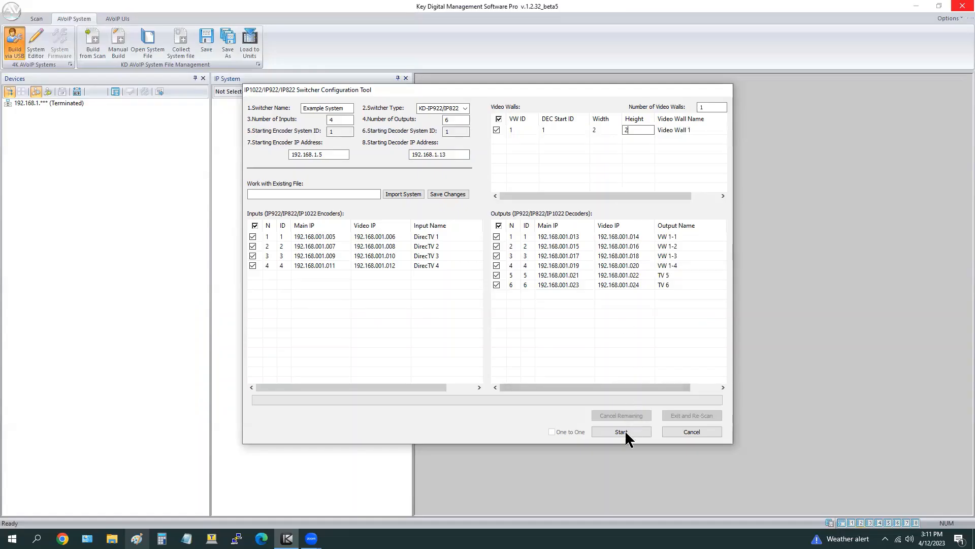
- Start the USB configuration and proceed through encoders 1 to 4 one after another
click(639, 432)
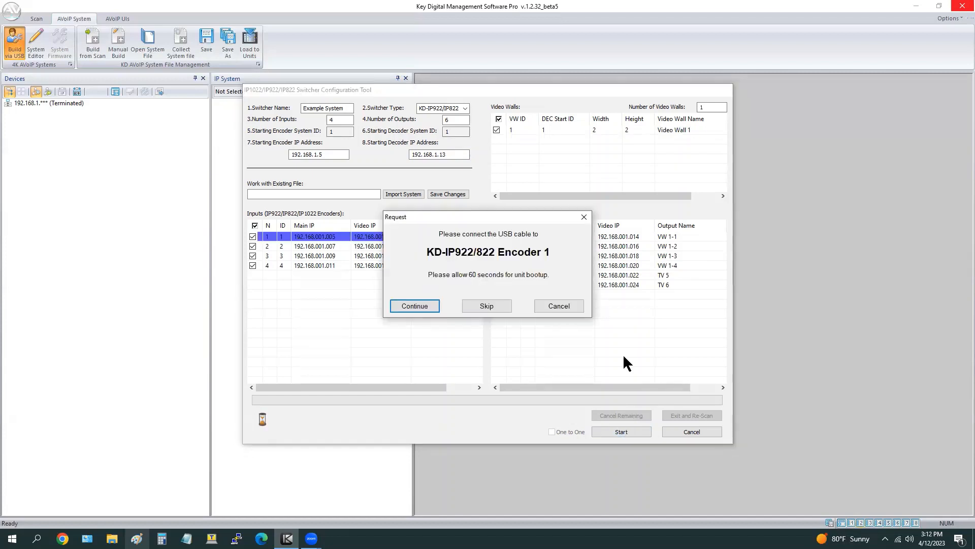
click(426, 307)
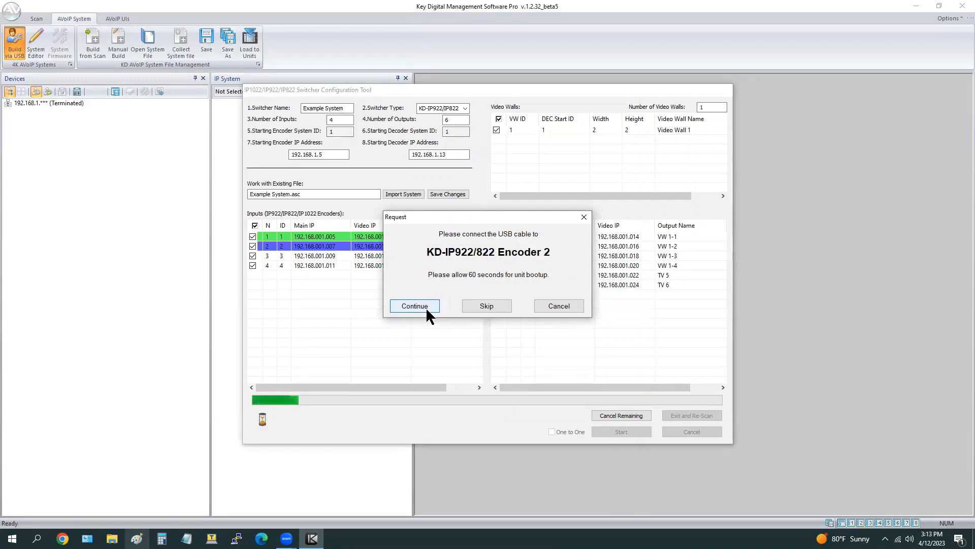
click(425, 307)
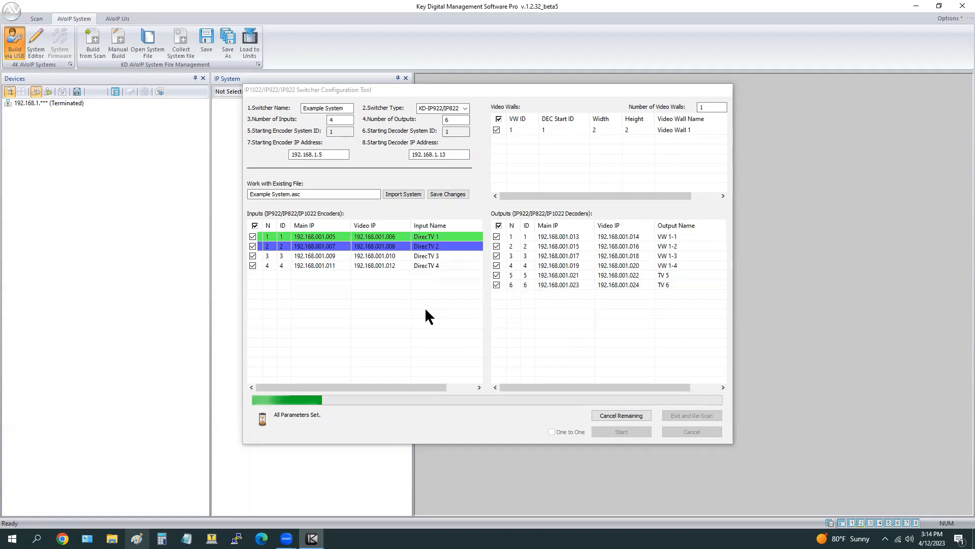
click(425, 307)
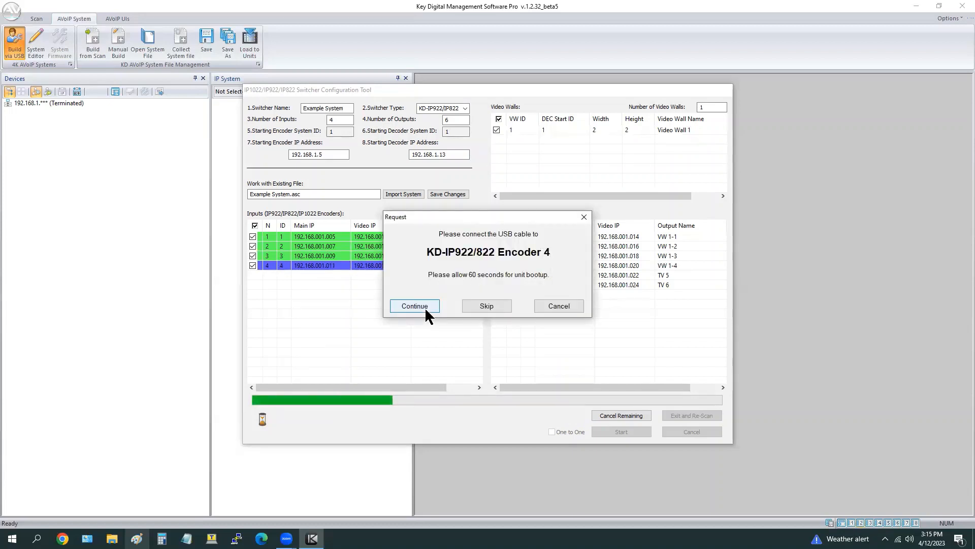
click(426, 309)
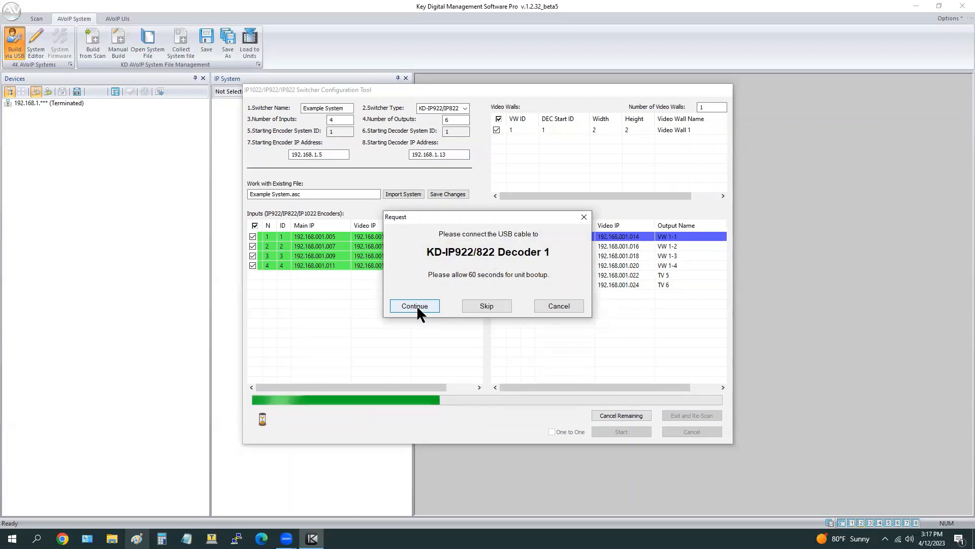
- Continue the USB configuration through decoders 1 to 6, retrying decoder 4
click(417, 305)
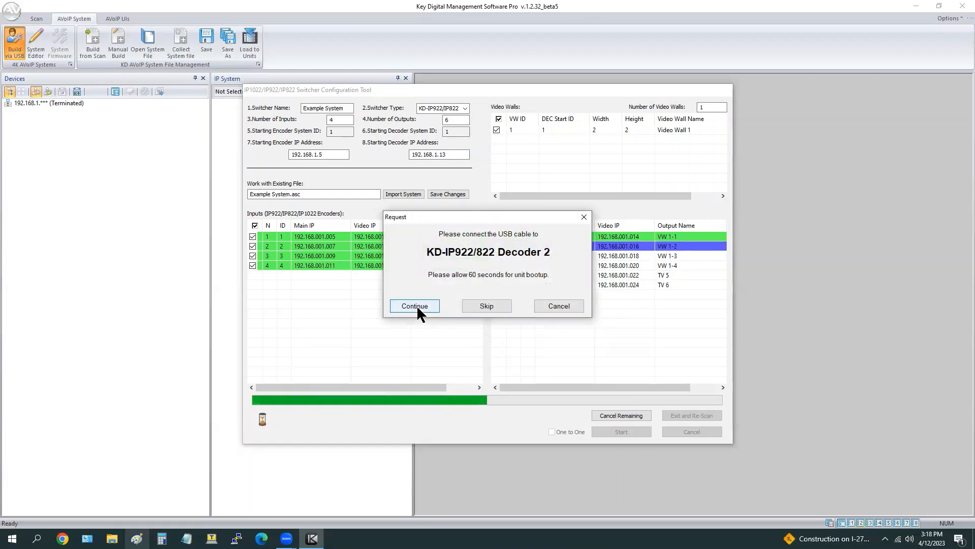
click(415, 306)
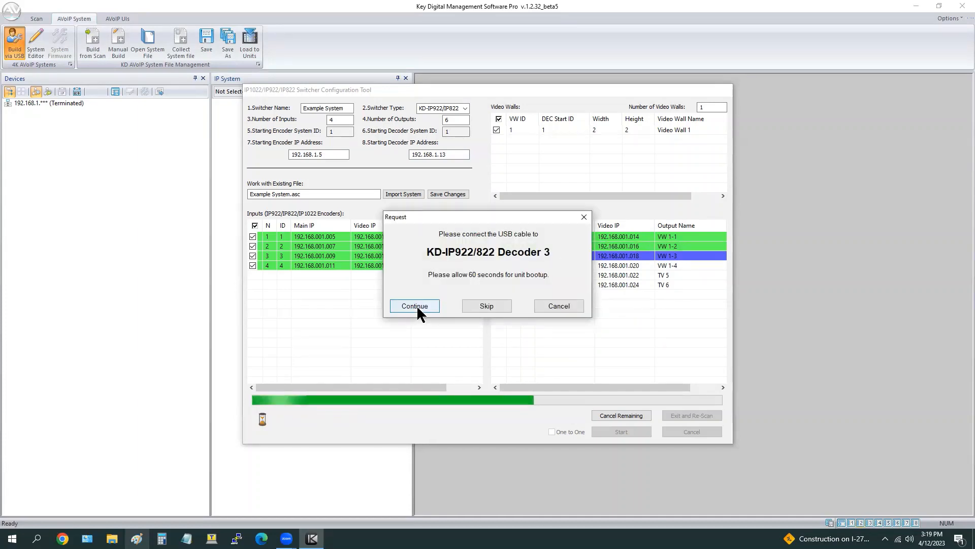
click(416, 306)
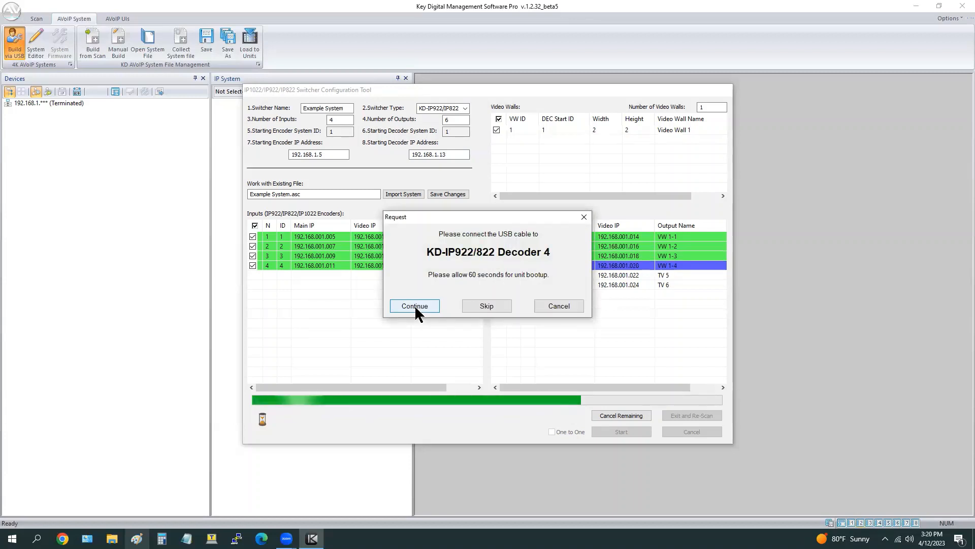
click(415, 306)
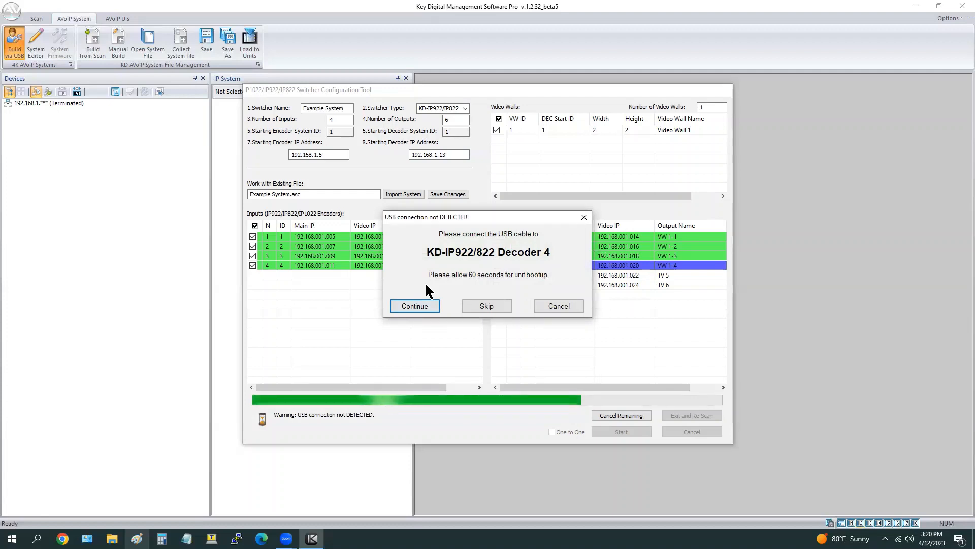
click(431, 304)
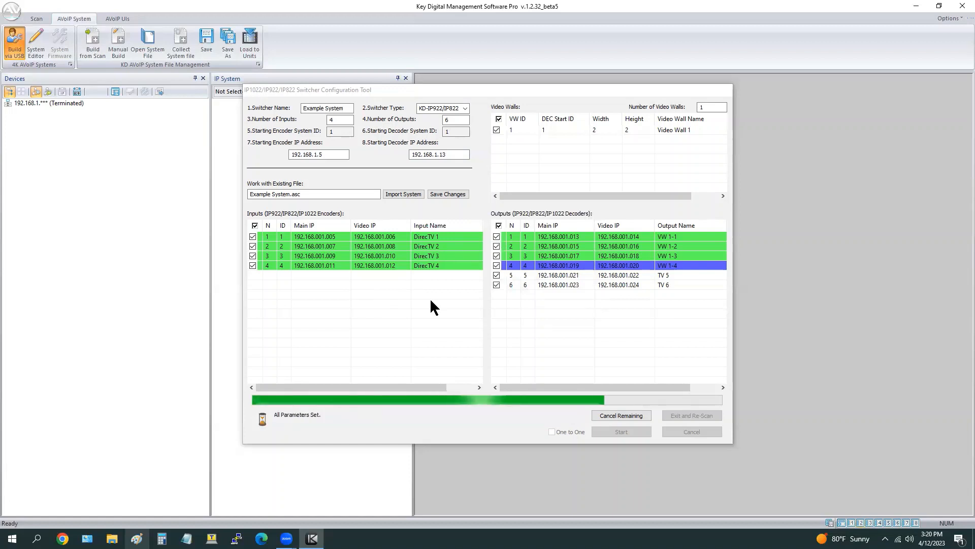
click(421, 305)
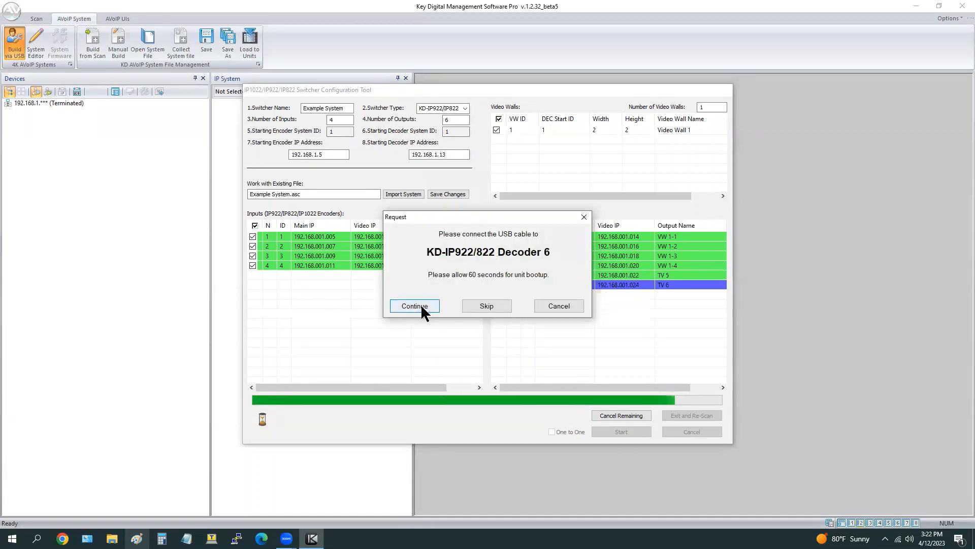
click(421, 304)
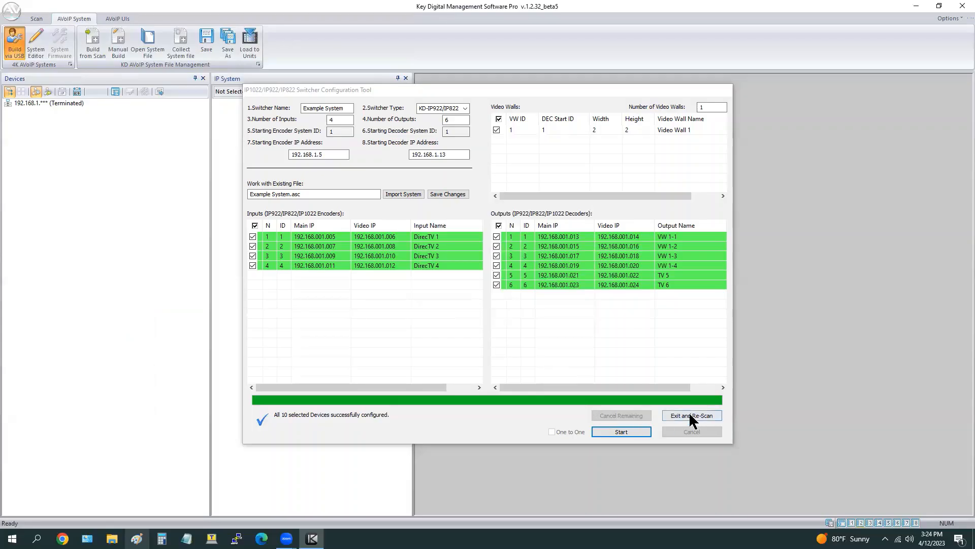
- Exit the configuration tool with a re-scan and scan the 192.168.1.254 network for the configured devices
click(691, 416)
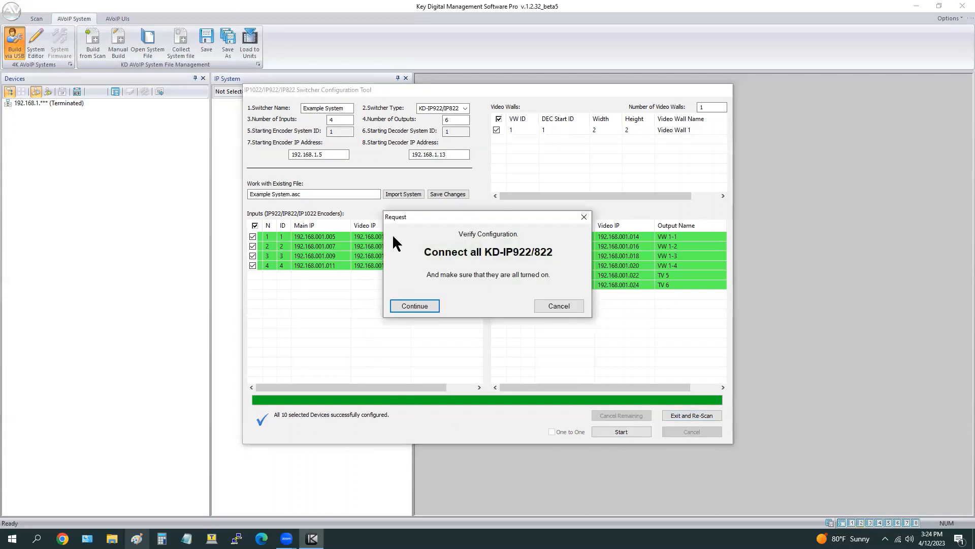
click(426, 306)
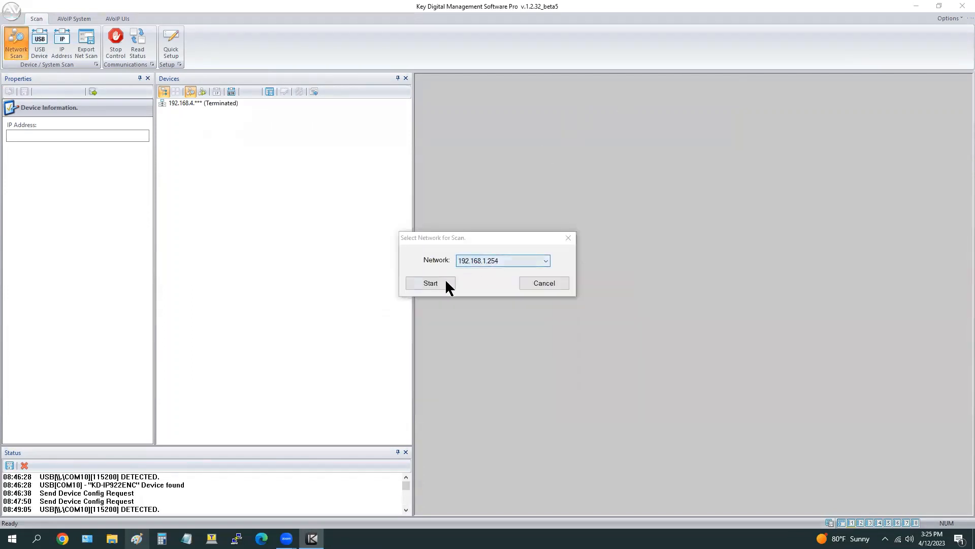
click(448, 285)
click(445, 281)
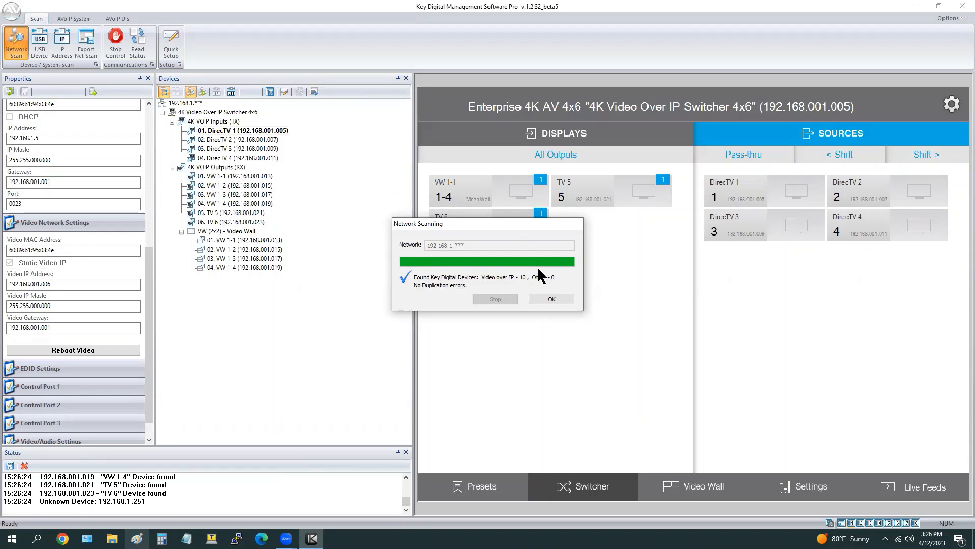
click(549, 299)
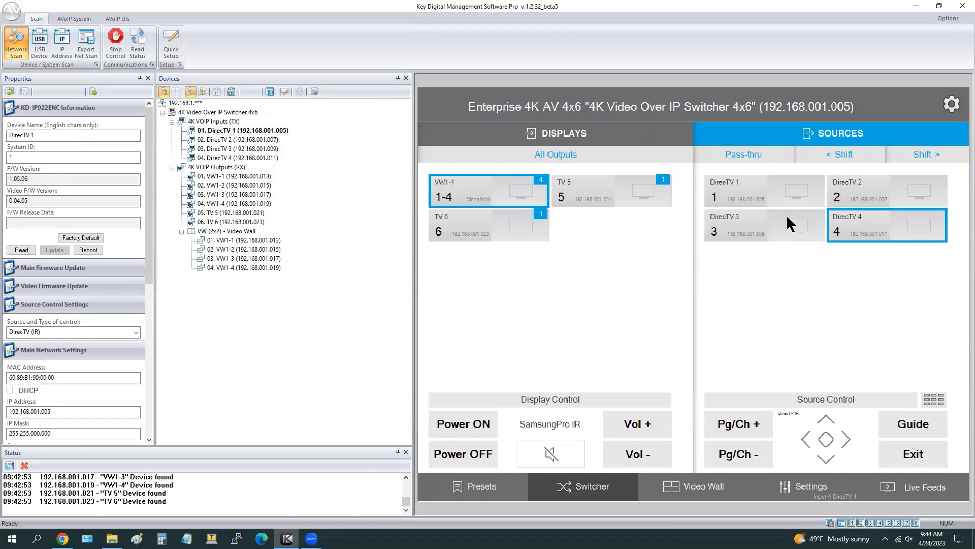
- Open the video wall view and route DirecTV 1 to the wall's upper-left screen
click(460, 197)
click(658, 489)
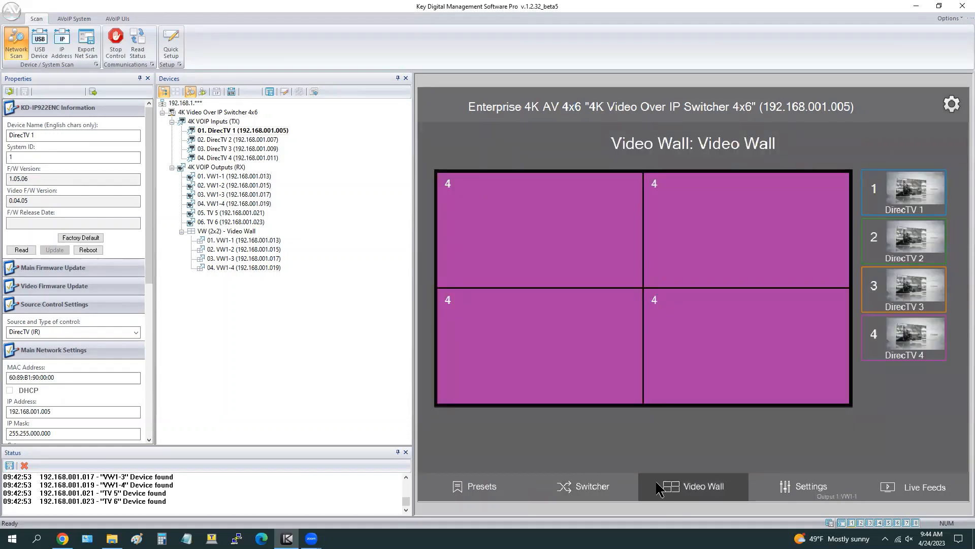
click(895, 203)
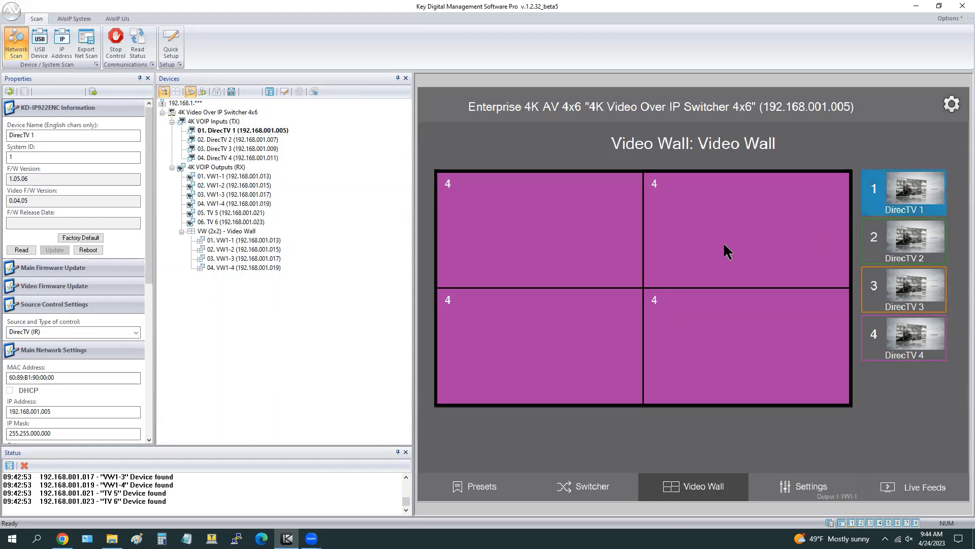
click(605, 269)
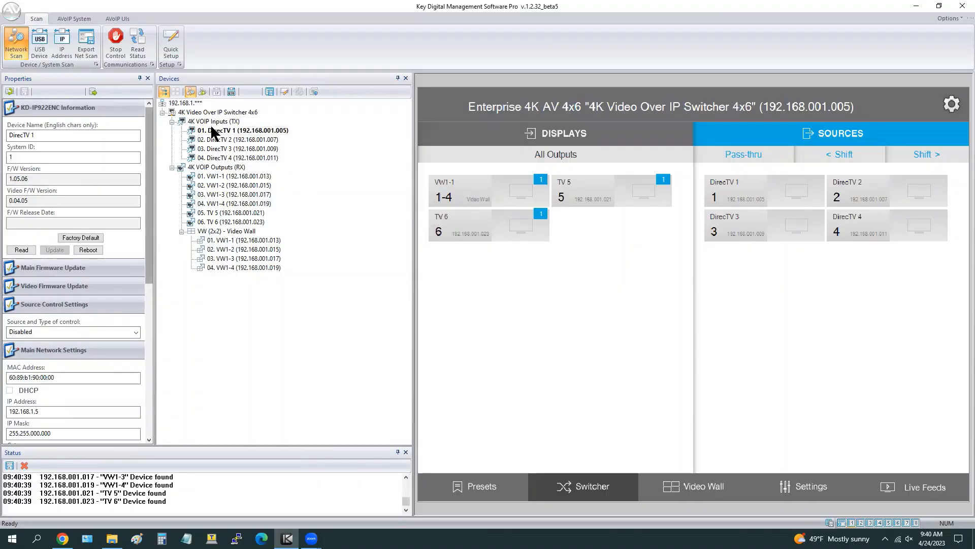
- Set the source control type to DirecTV (IR) on the DirecTV 1, DirecTV 2 and DirecTV 3 encoders
click(213, 131)
click(136, 336)
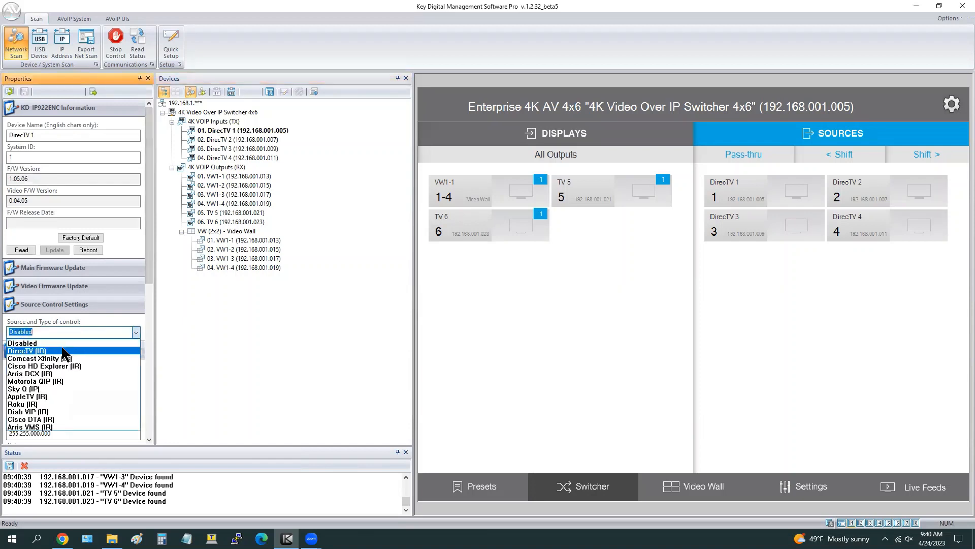
click(60, 350)
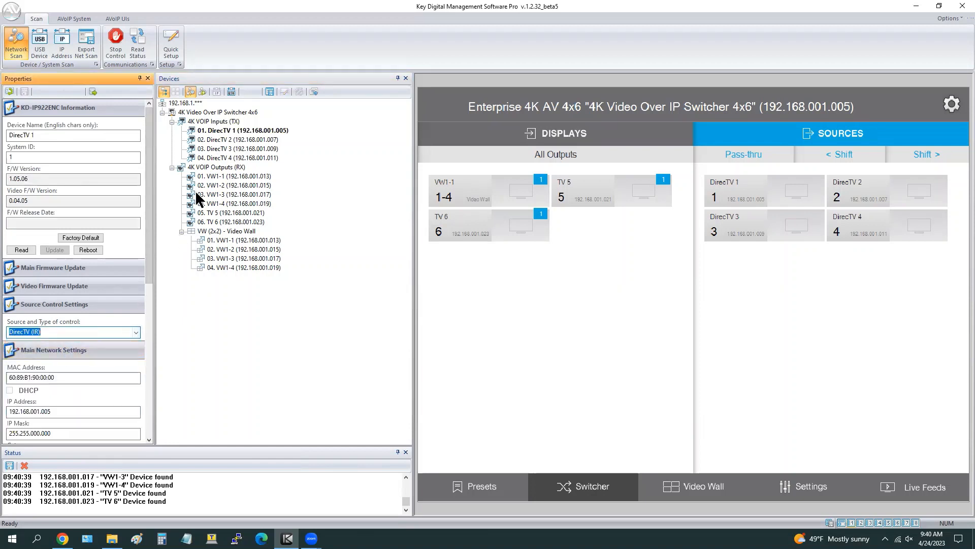
click(231, 144)
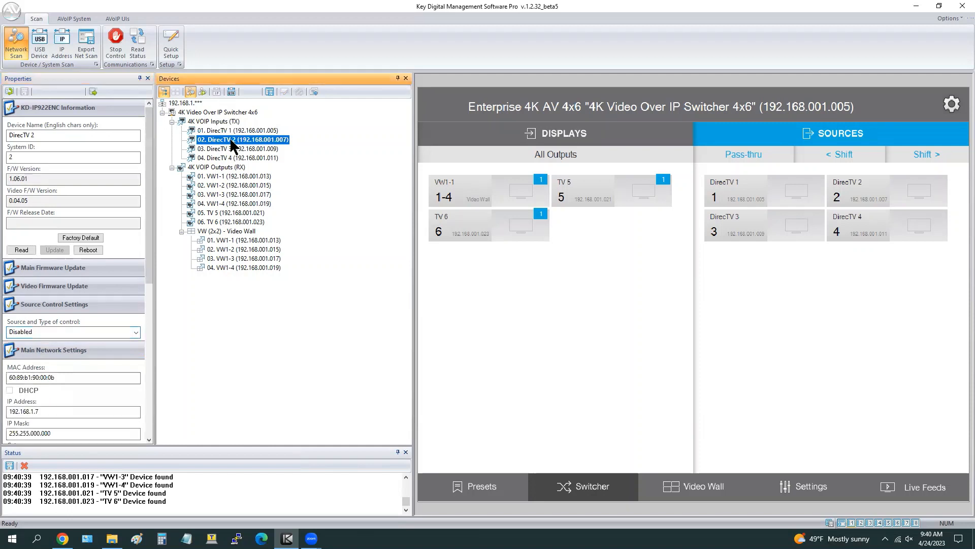
click(136, 331)
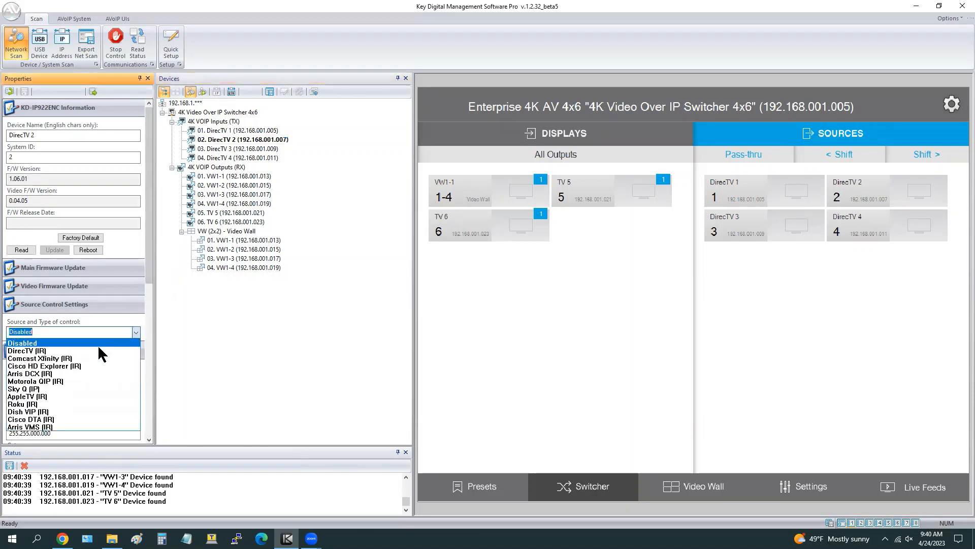
click(96, 353)
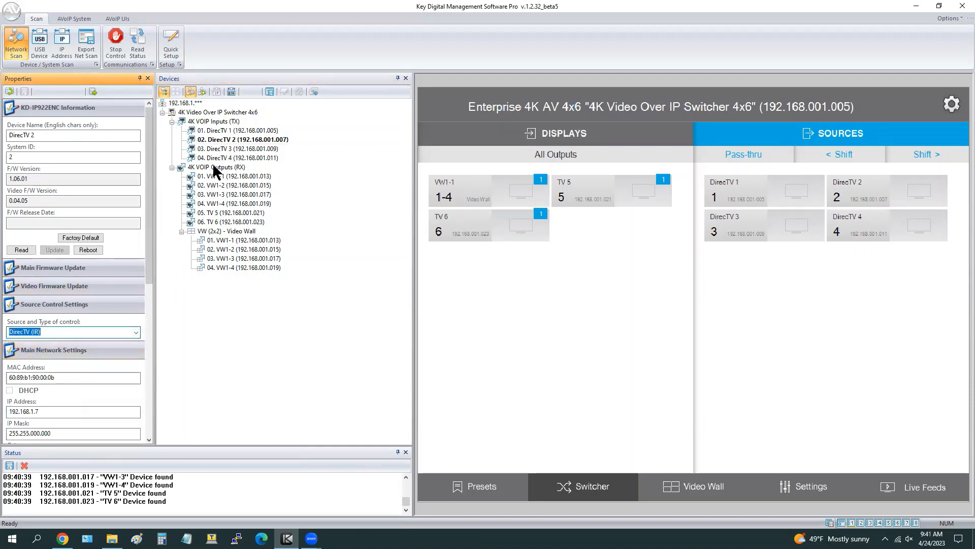
click(224, 148)
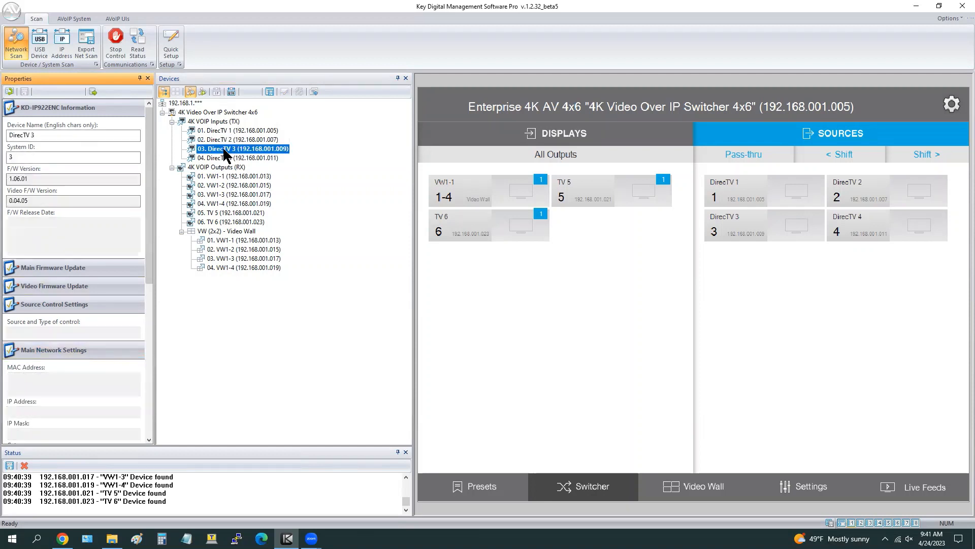
click(136, 333)
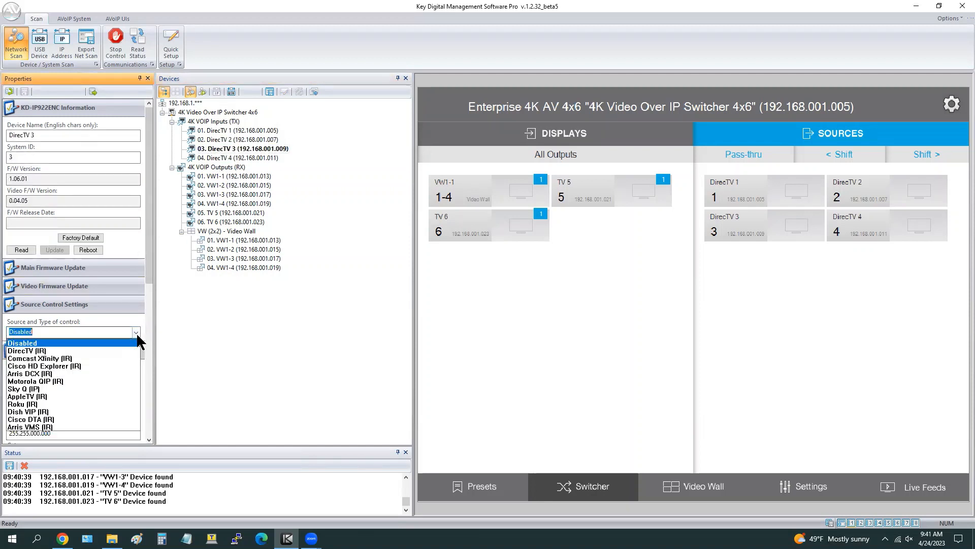
click(58, 351)
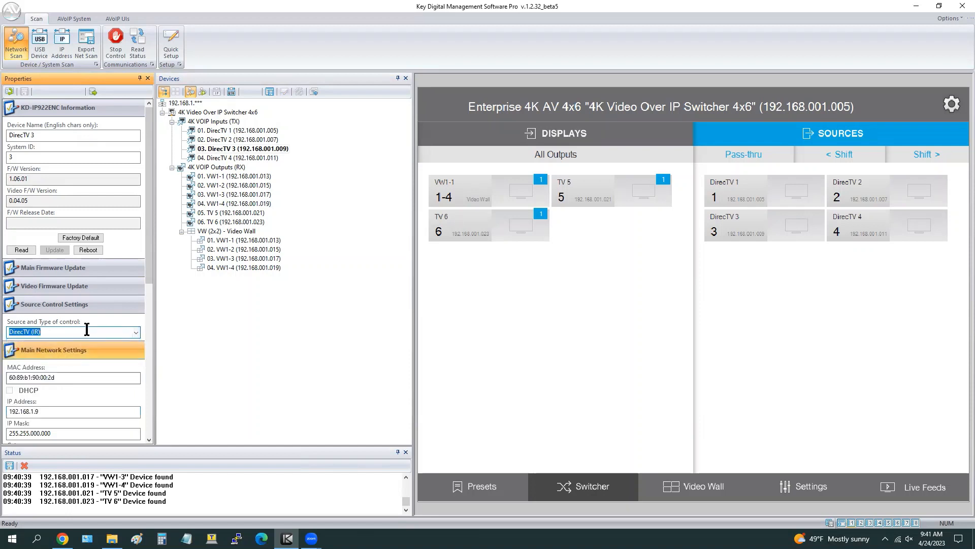
- Set the source control type of the DirecTV 4 encoder to DirecTV (IR)
click(224, 158)
click(136, 333)
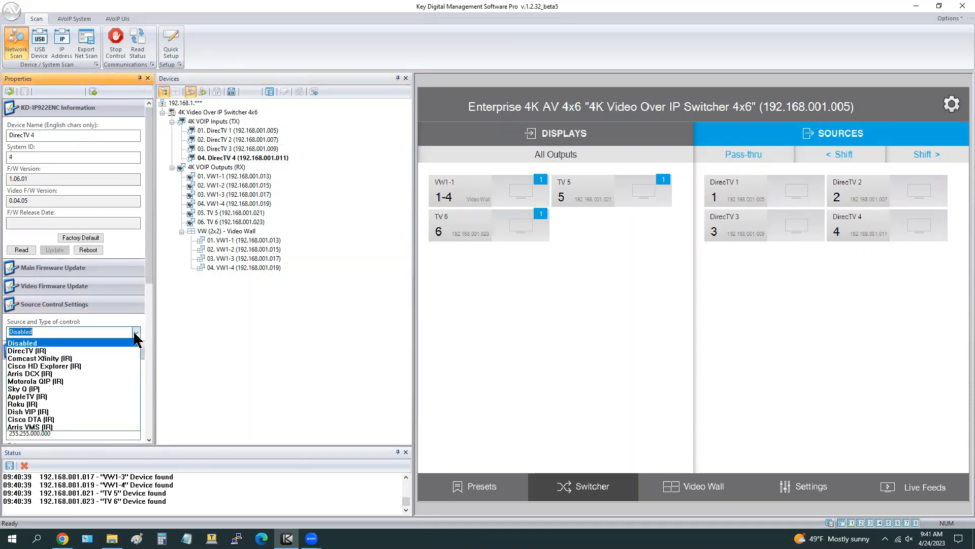
click(26, 350)
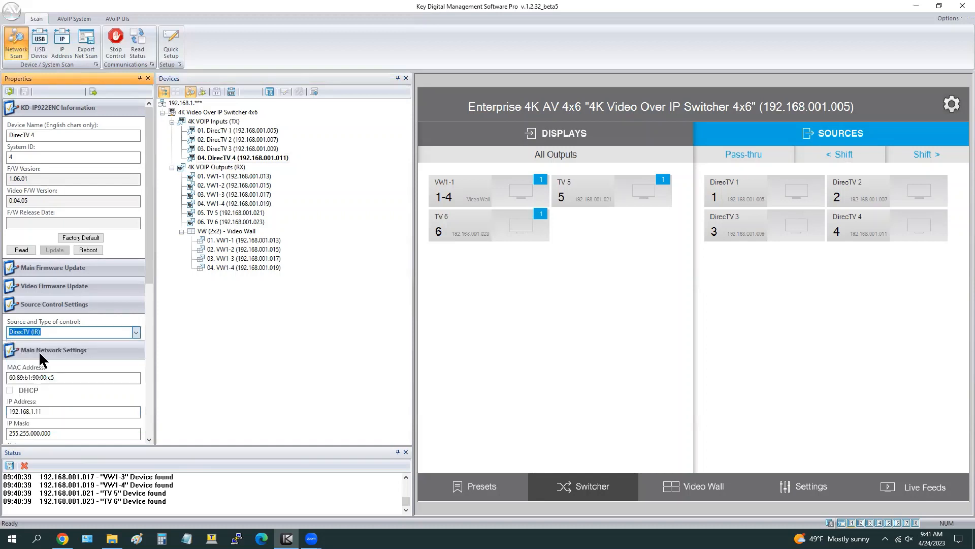
- Set the display control type to Samsung Pro (IR) on the video wall decoders VW1-1 and VW1-2
click(224, 176)
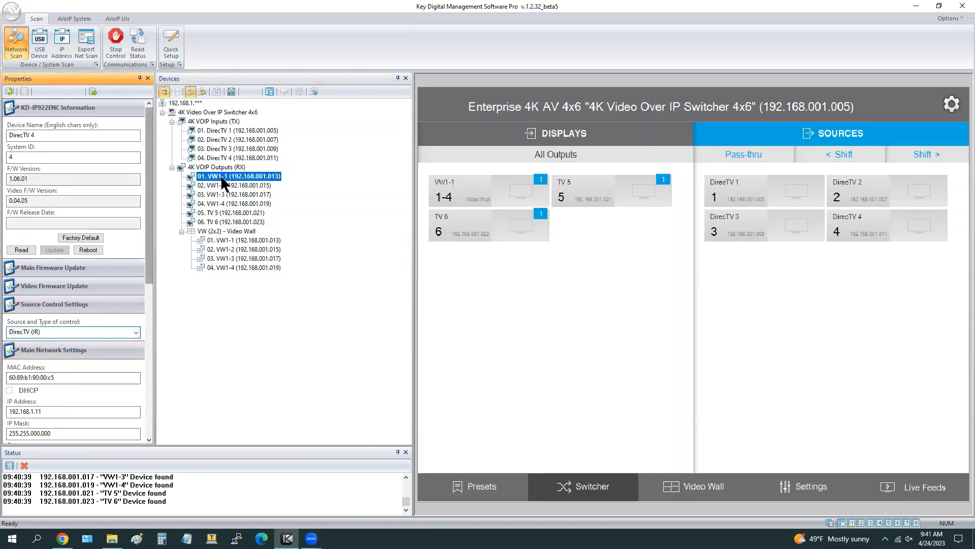
click(133, 333)
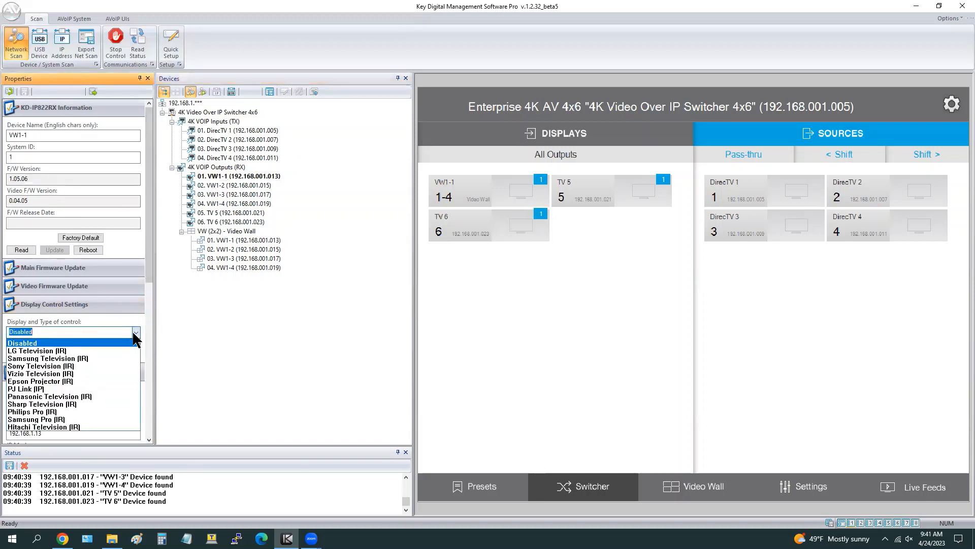
click(47, 419)
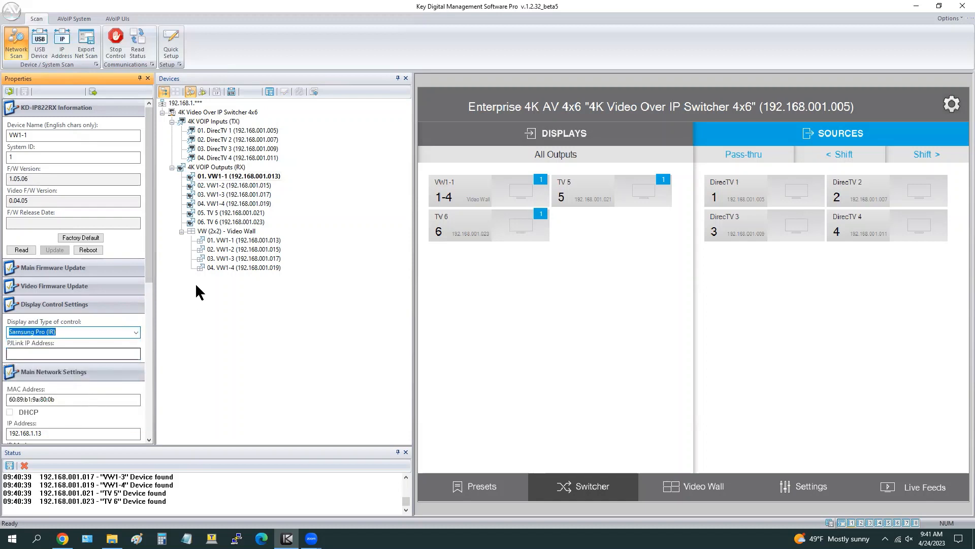
click(231, 186)
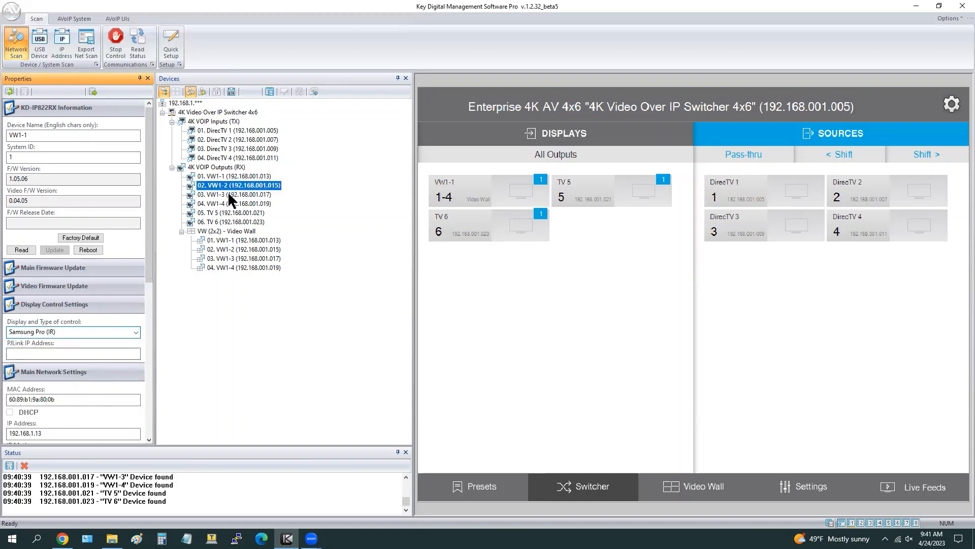
click(135, 333)
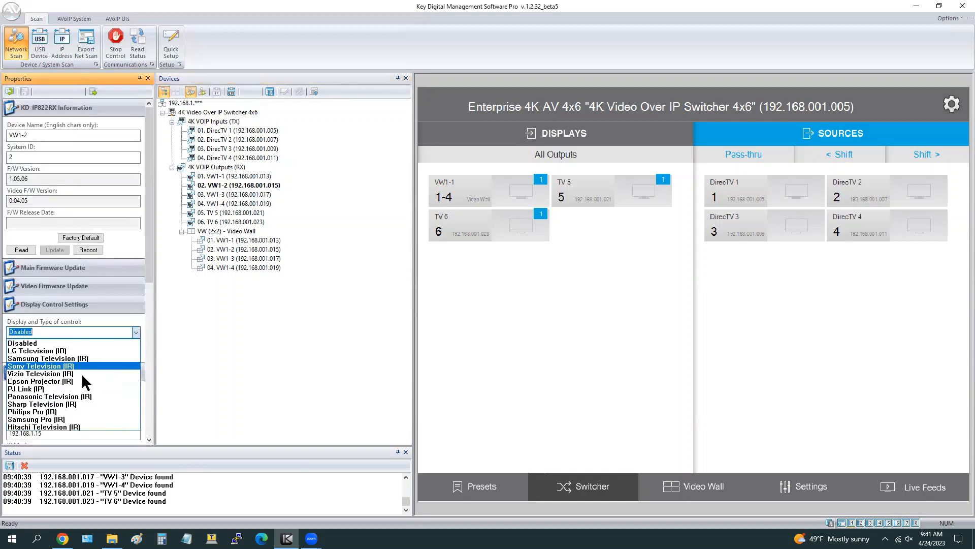
click(51, 420)
- Set the display control type to Samsung Pro (IR) on the video wall decoders VW1-3 and VW1-4
click(237, 194)
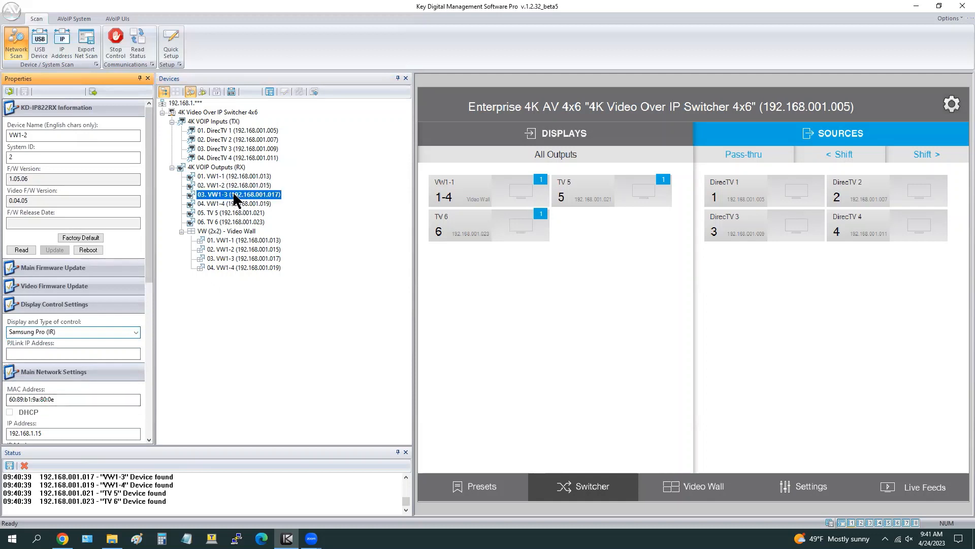
click(136, 332)
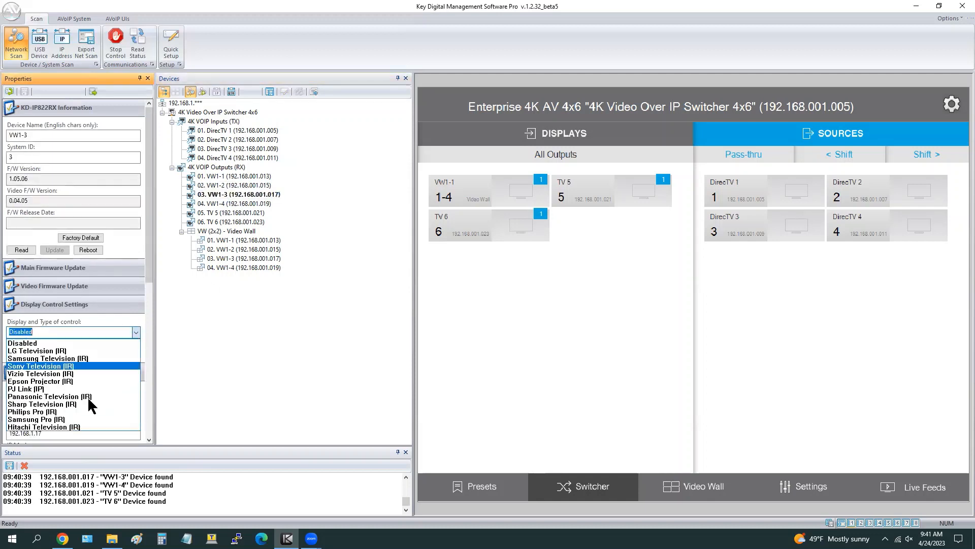
click(51, 420)
click(239, 204)
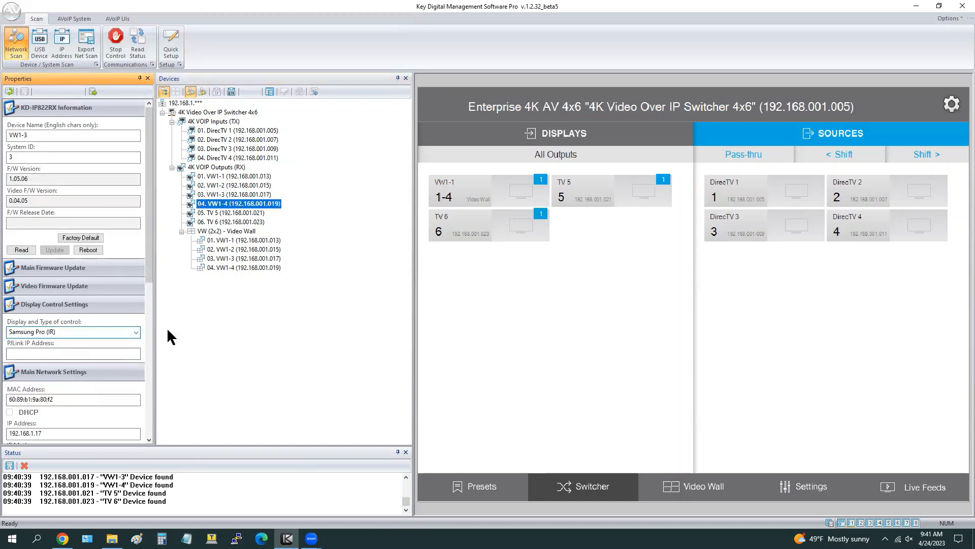
click(135, 332)
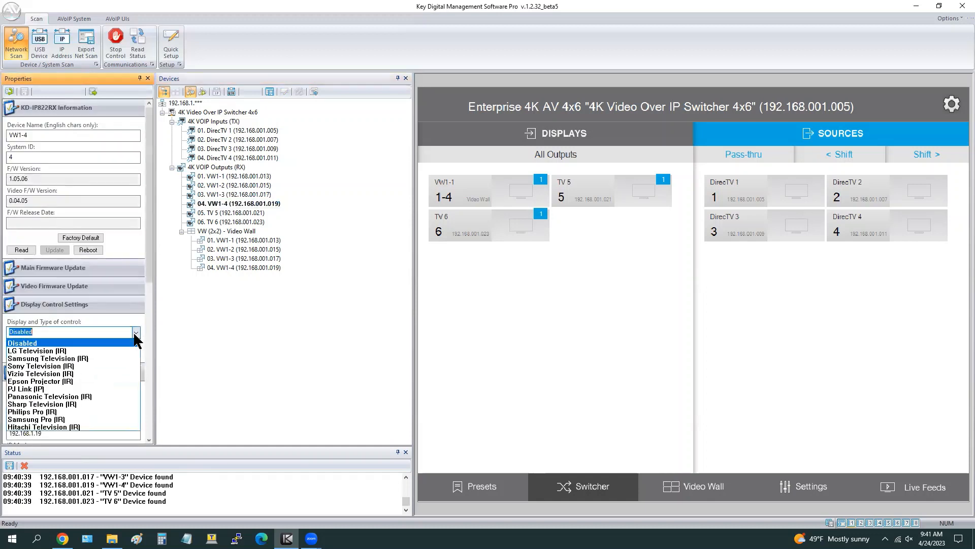
click(70, 420)
- Set the display control type to Philips Pro (IR) on the TV 5 and TV 6 decoders
click(234, 213)
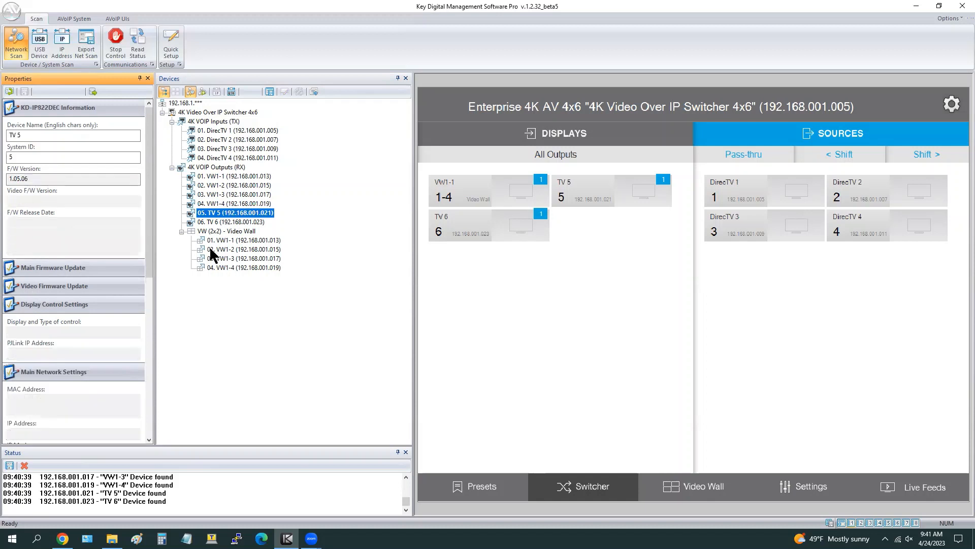
click(136, 333)
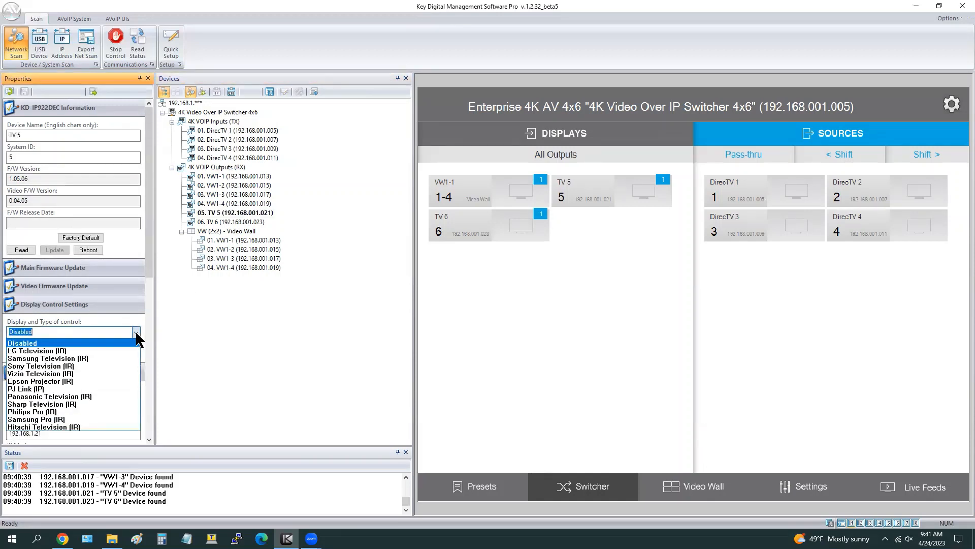
click(54, 412)
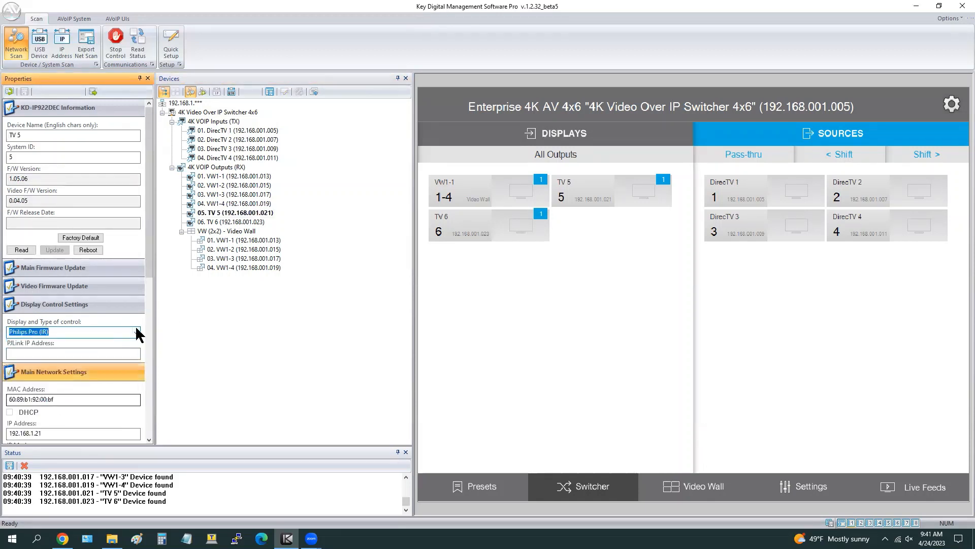
click(233, 222)
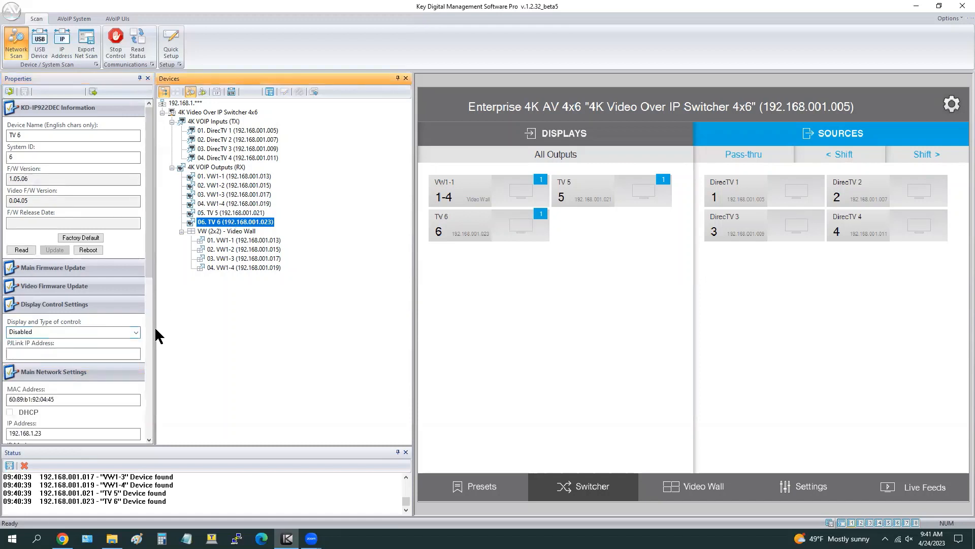
click(136, 333)
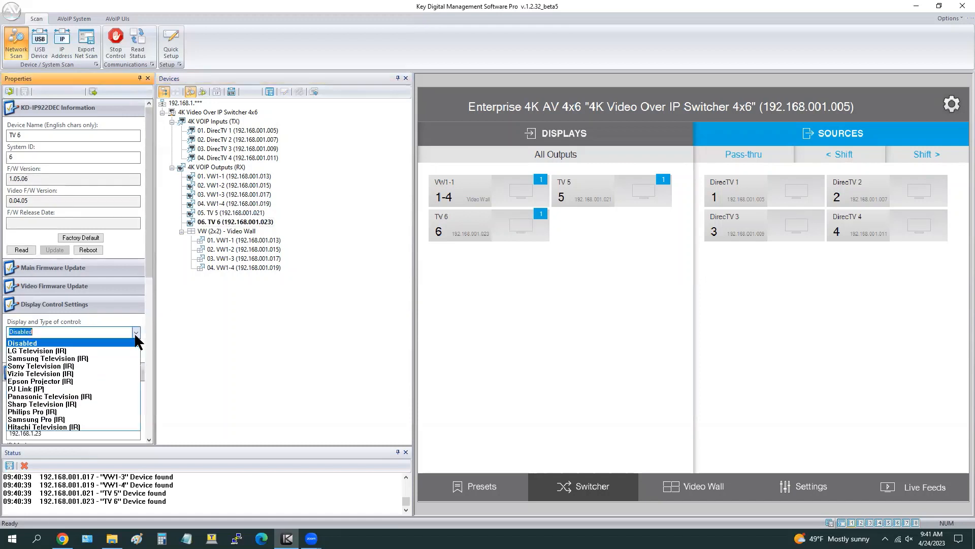
click(81, 411)
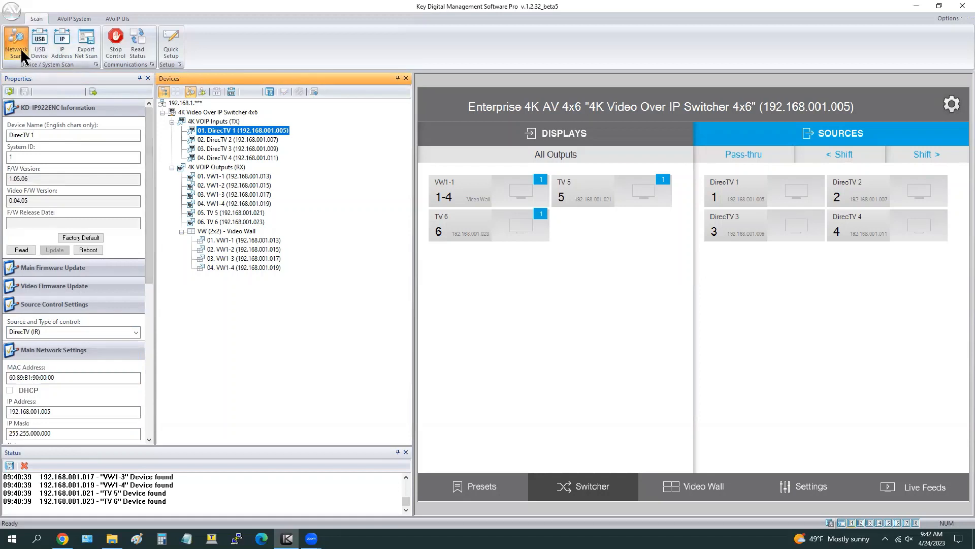
- Rescan the 192.168.1.254 network for the devices and close the scan results
click(21, 52)
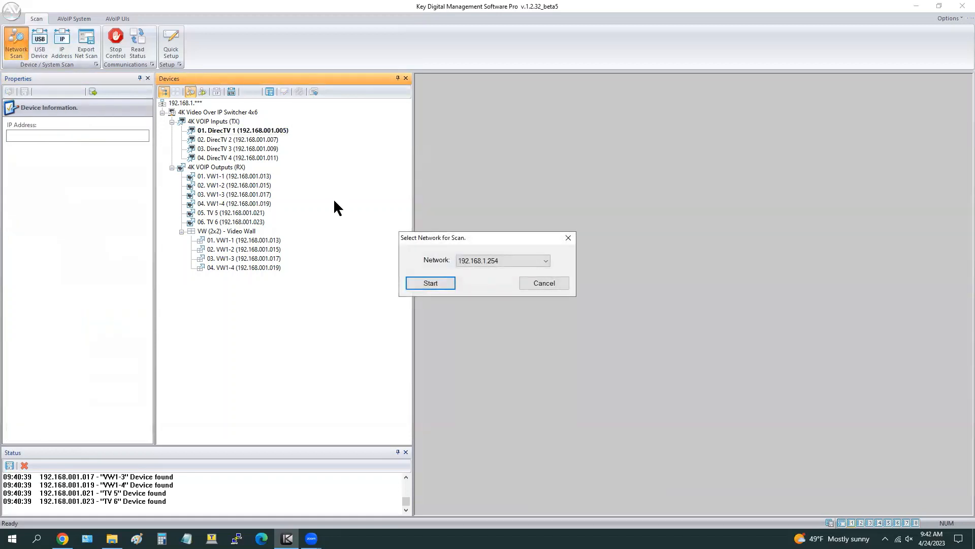
click(446, 284)
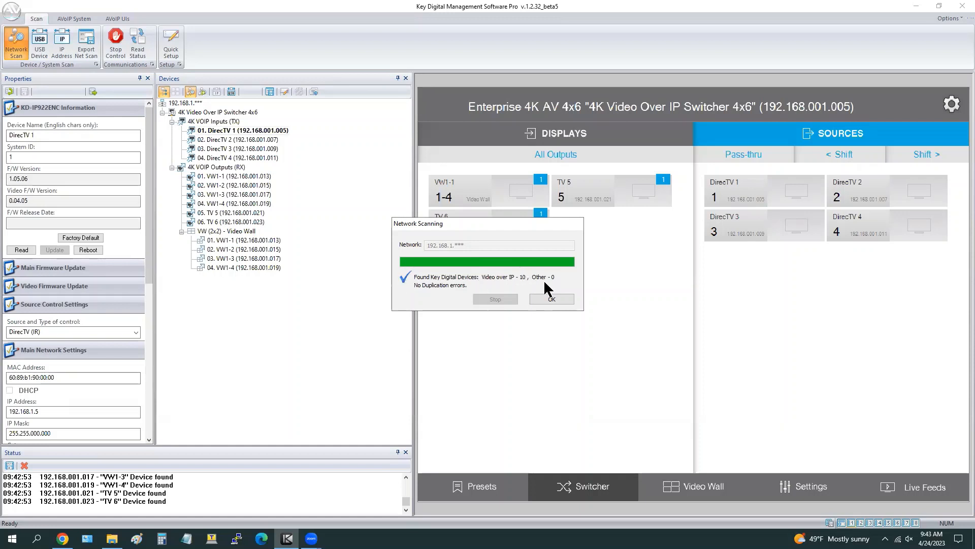
click(549, 299)
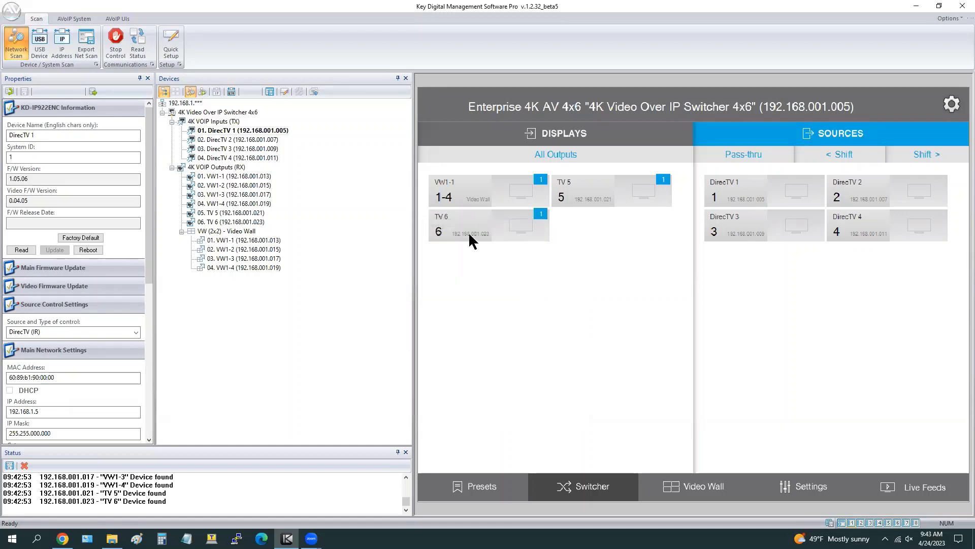
- Test display control by sending power-off and power-on commands to the VW1-1 video wall, TV 5 and TV 6
click(471, 198)
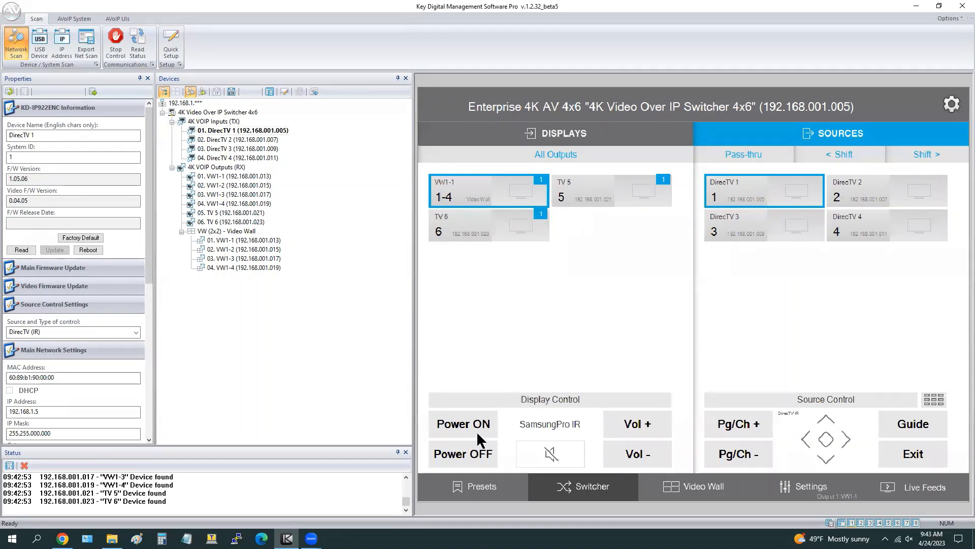
click(471, 467)
click(474, 424)
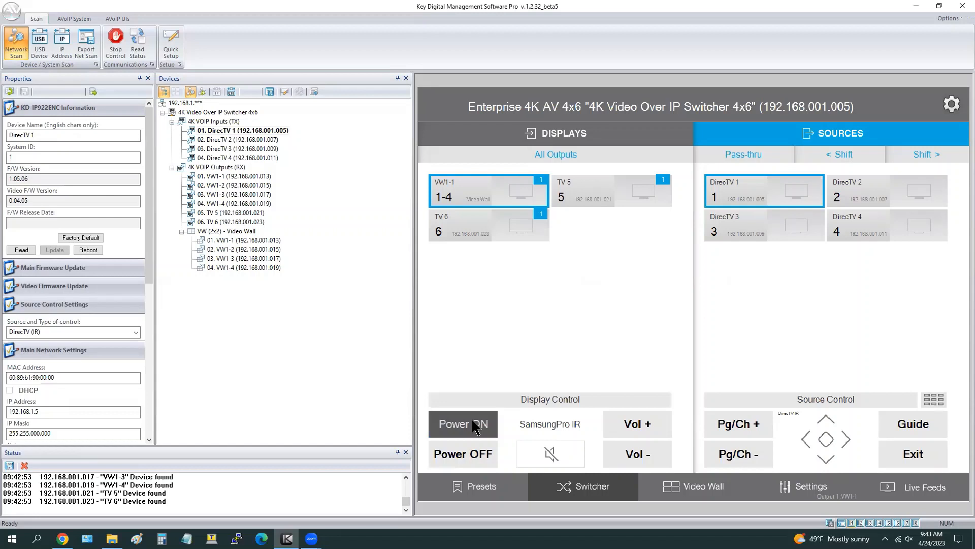
click(578, 196)
click(462, 452)
click(450, 428)
click(458, 235)
click(477, 457)
click(468, 423)
- With the video wall selected, send channel-up to DirecTV 1, route DirecTV 2 and send it channel-up and channel-down, and route DirecTV 3 and DirecTV 4 in turn
click(462, 187)
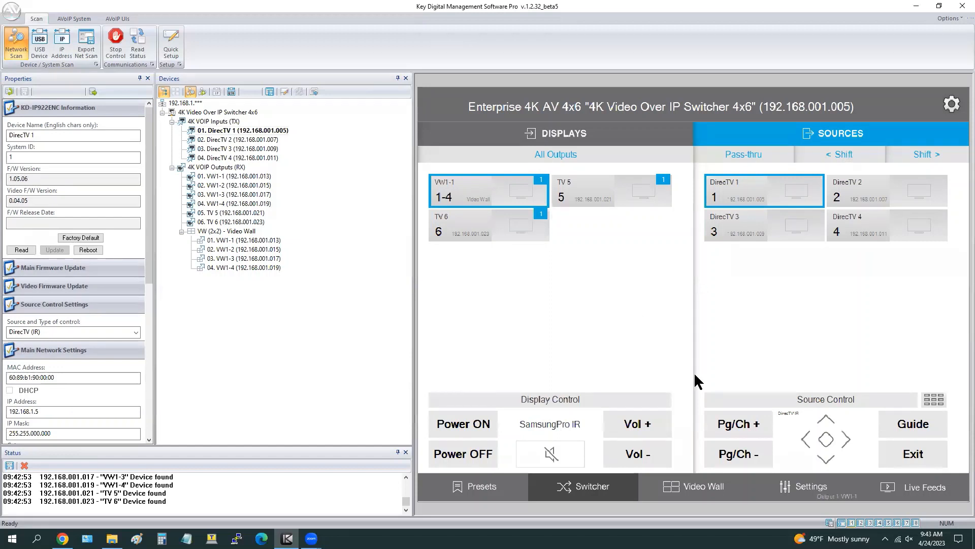
click(754, 432)
click(836, 195)
click(733, 426)
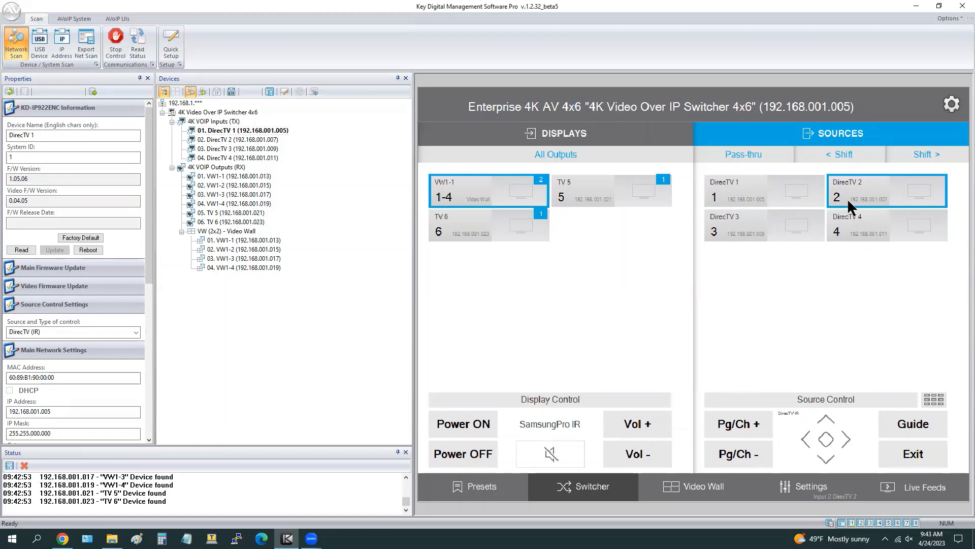
click(758, 453)
click(729, 232)
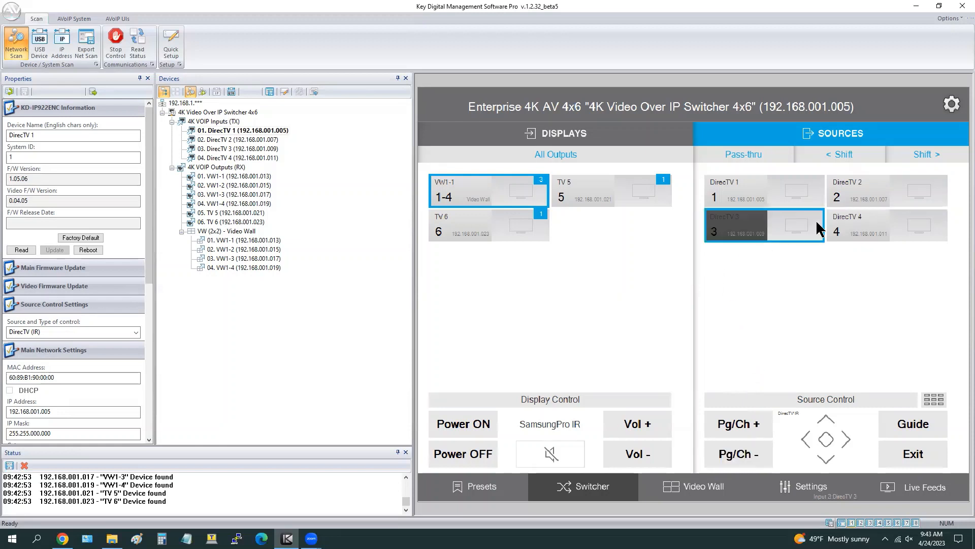
click(858, 227)
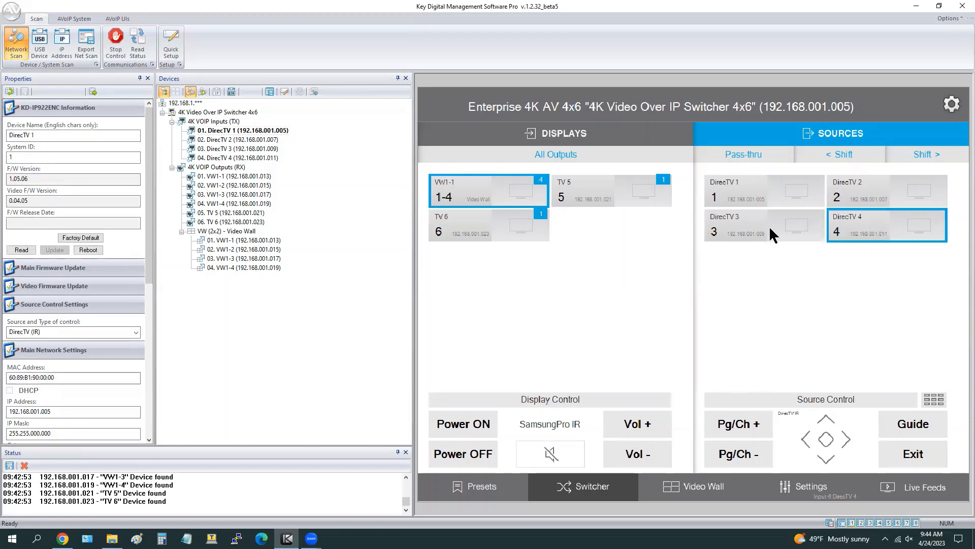